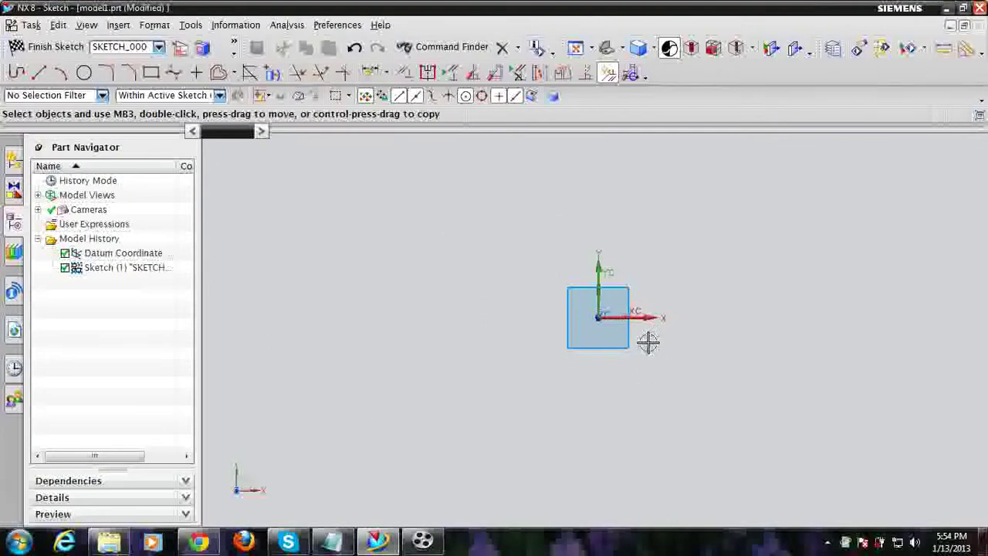
- Sketch a diagonal line sloping down to the right, just left of the sketch origin
shift+middle_drag(633, 351, 624, 336)
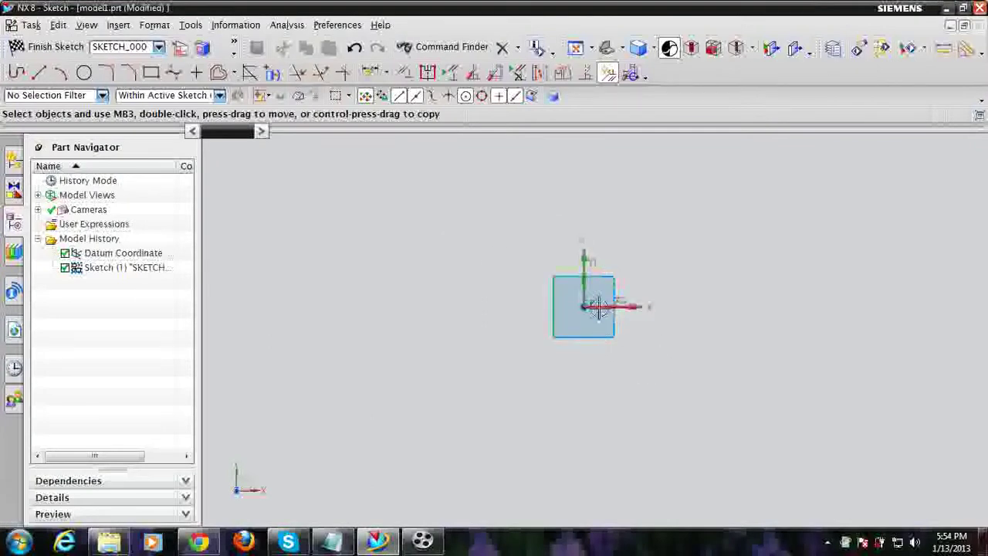
shift+middle_drag(585, 305, 570, 303)
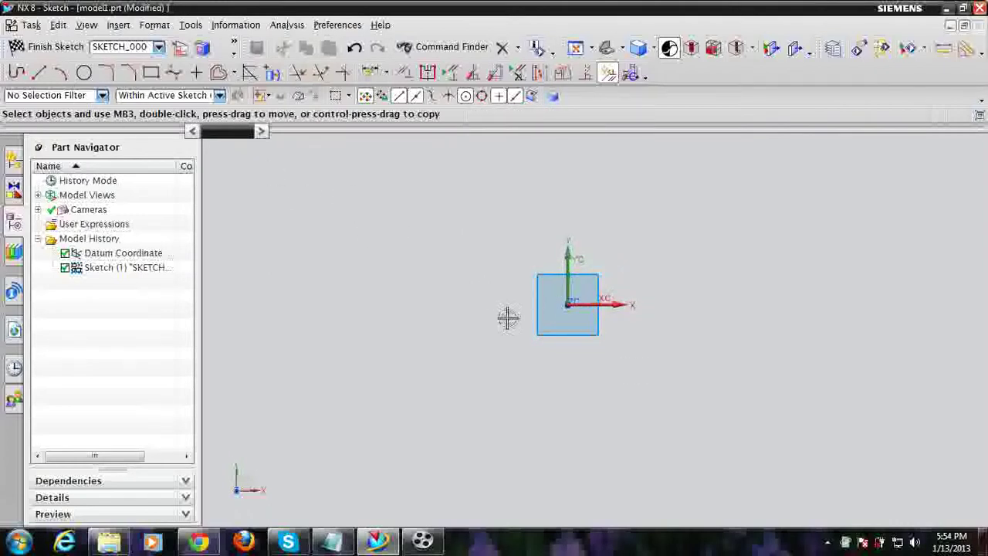
key(l)
click(392, 249)
click(536, 403)
key(Escape)
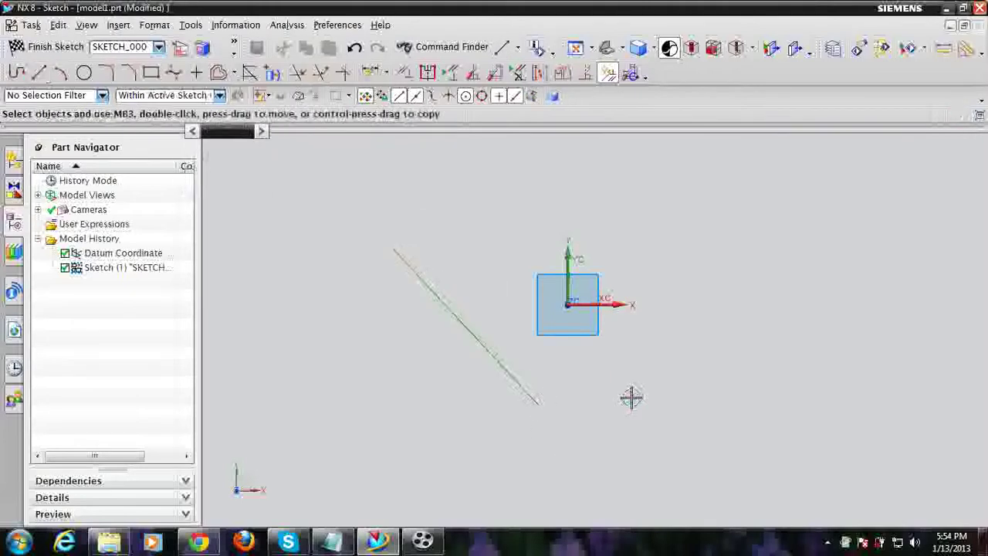
- Sketch a rising line below the origin, two long slanted lines crossing above it, and a steep line about 35 long at 294°
key(l)
click(489, 440)
click(697, 368)
click(710, 276)
click(512, 194)
click(655, 214)
click(492, 241)
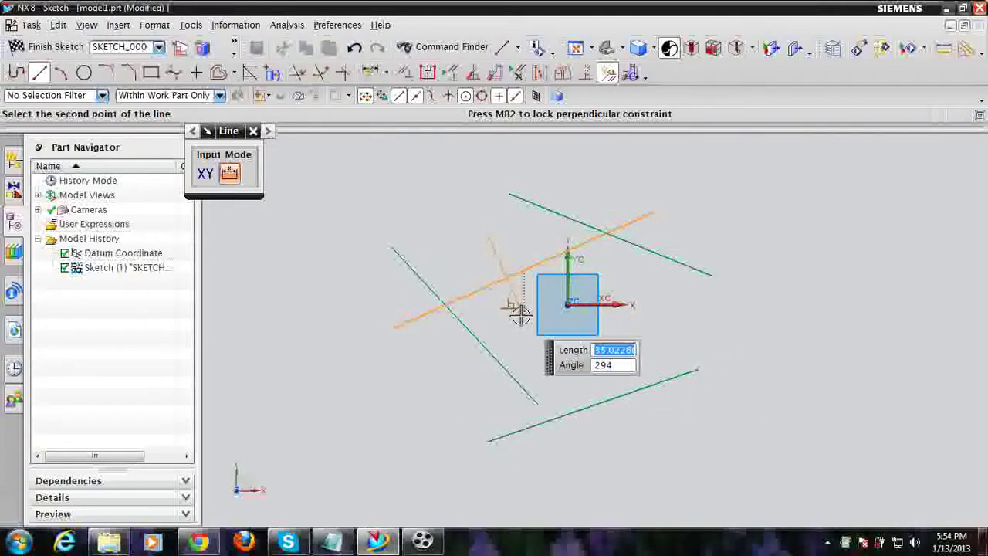
click(520, 313)
- Add three separate lines: one nearly horizontal above the others, a short one at the upper right, and a slanted one at the far left
click(364, 211)
click(524, 203)
click(663, 212)
click(735, 240)
click(698, 369)
key(Escape)
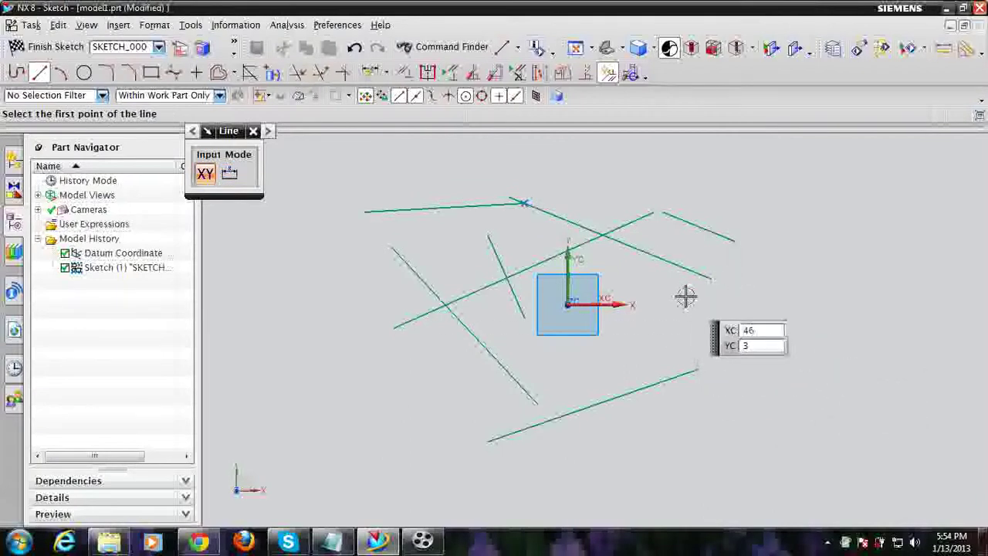
click(307, 295)
click(428, 199)
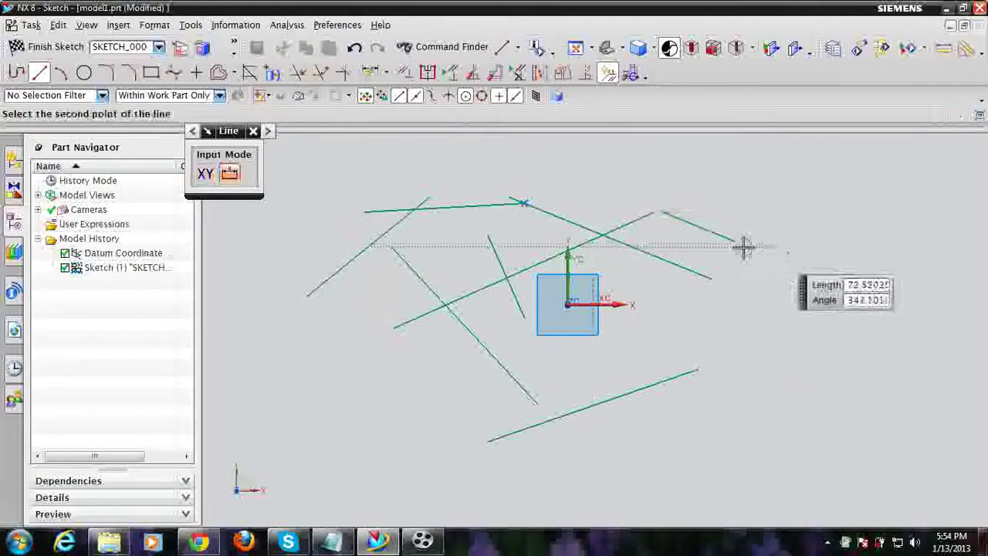
key(Escape)
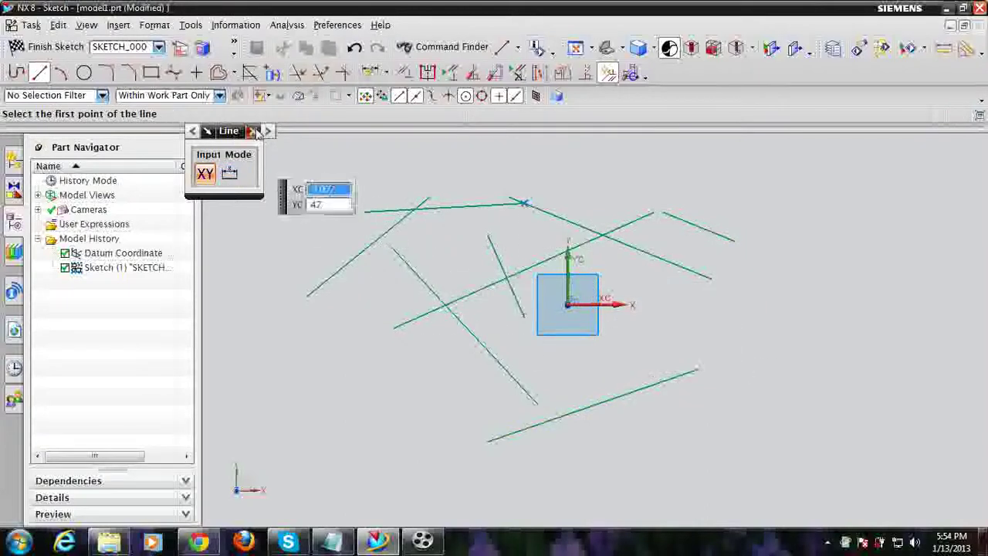
key(Escape)
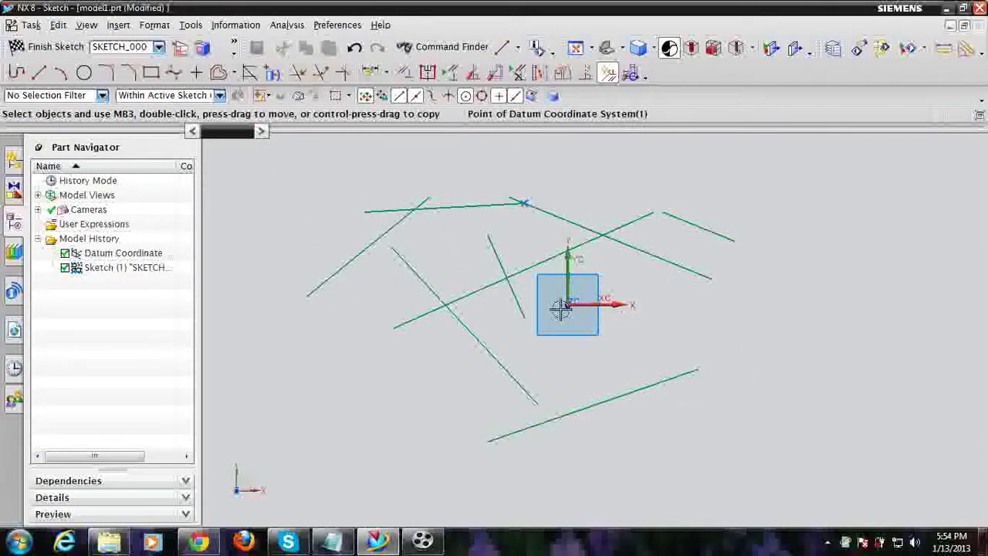
- Sketch three open three-point arcs around the lines: one at the upper left, one at the right and one below
key(a)
click(380, 376)
click(647, 197)
click(781, 224)
click(760, 450)
click(618, 485)
click(441, 464)
click(318, 391)
key(Escape)
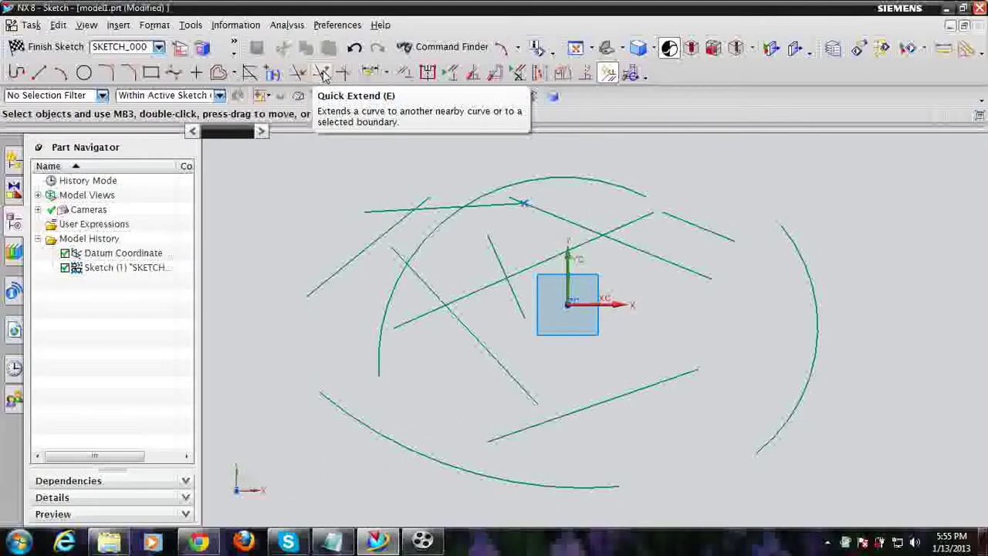
click(59, 24)
mouse_move(126, 287)
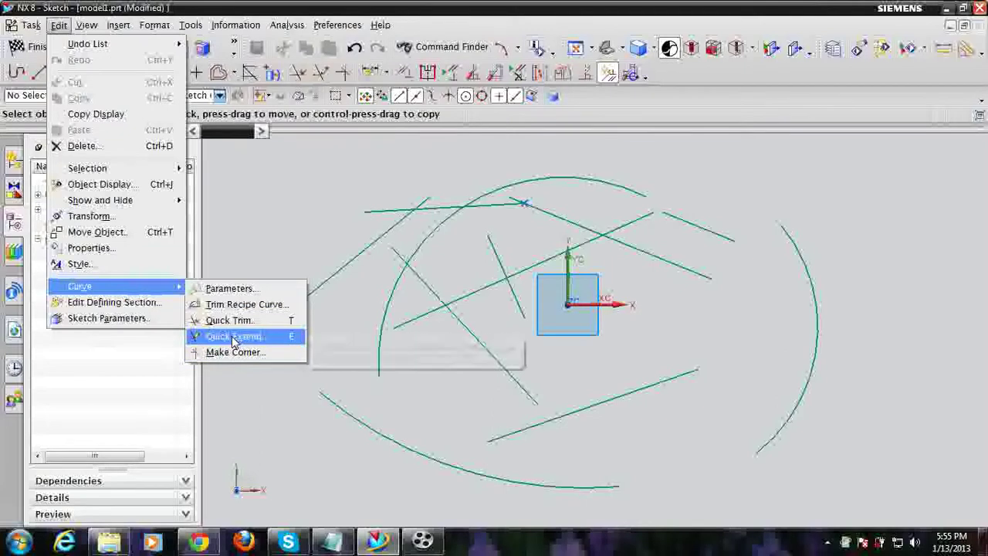
click(331, 220)
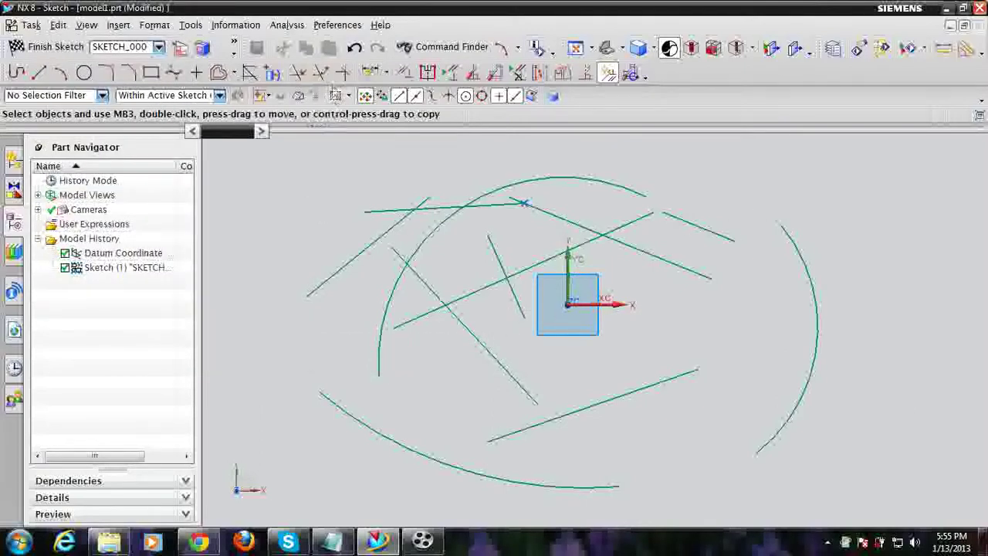
- Start Quick Extend and choose the right arc, lower arc, far-left line and long diagonal line as boundary curves
click(321, 73)
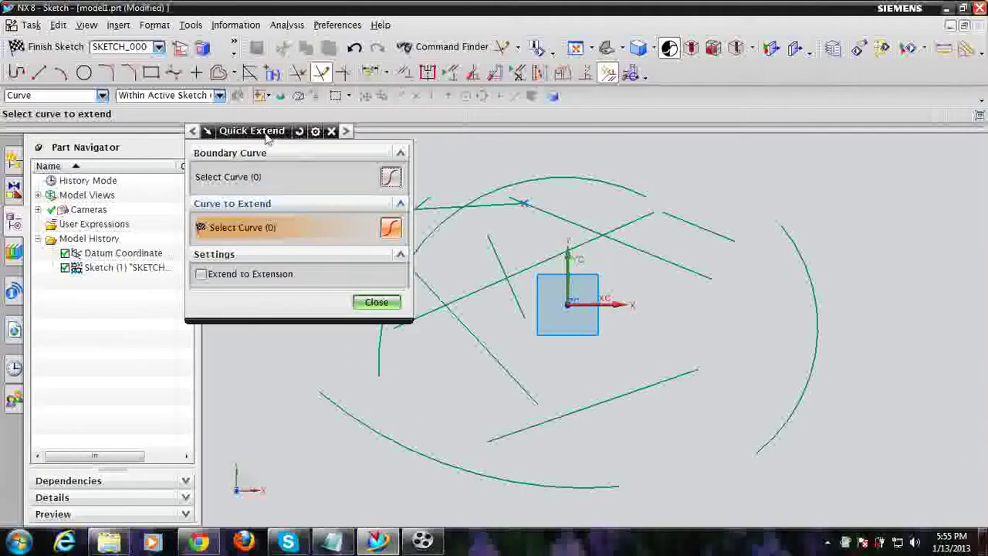
drag(268, 135, 204, 135)
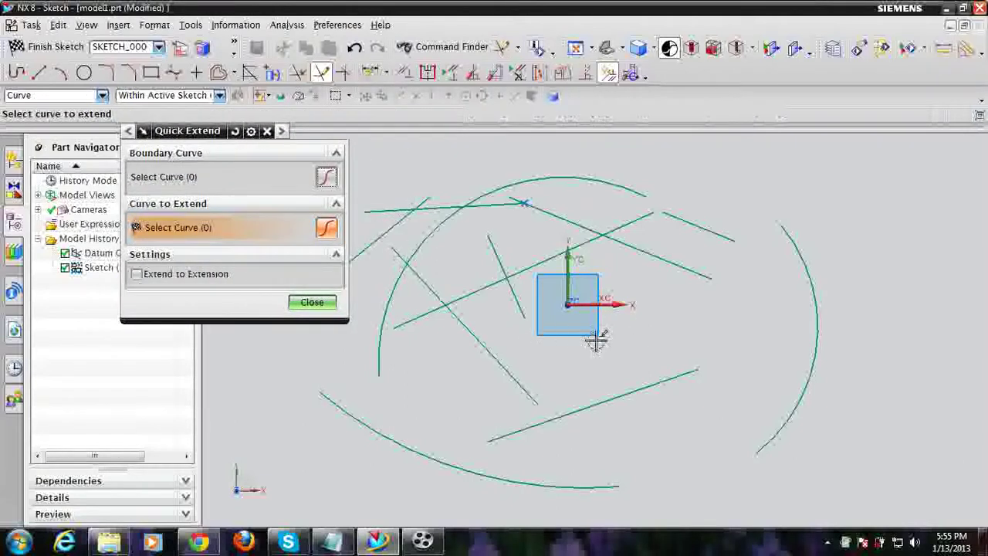
scroll(533, 352, down, 3)
scroll(523, 362, up, 3)
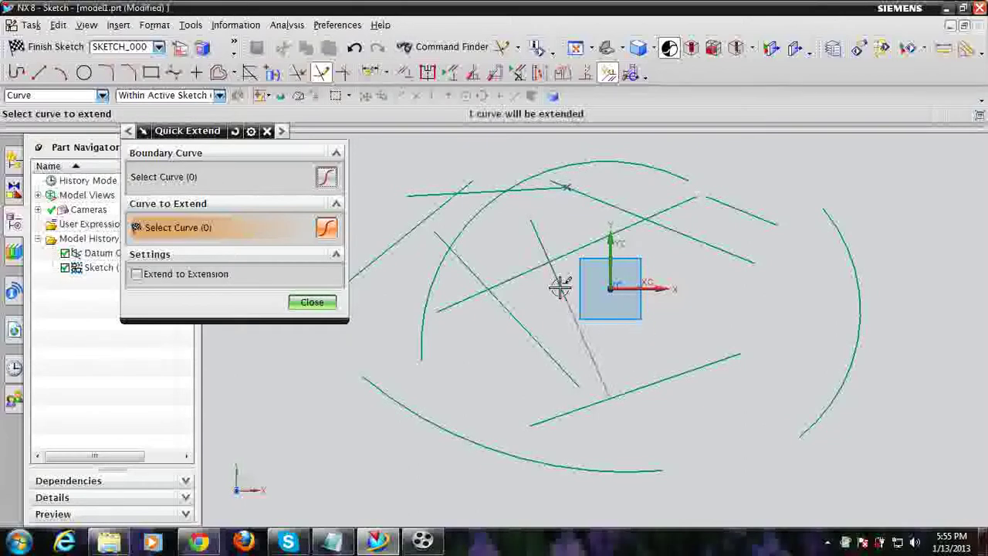
click(177, 179)
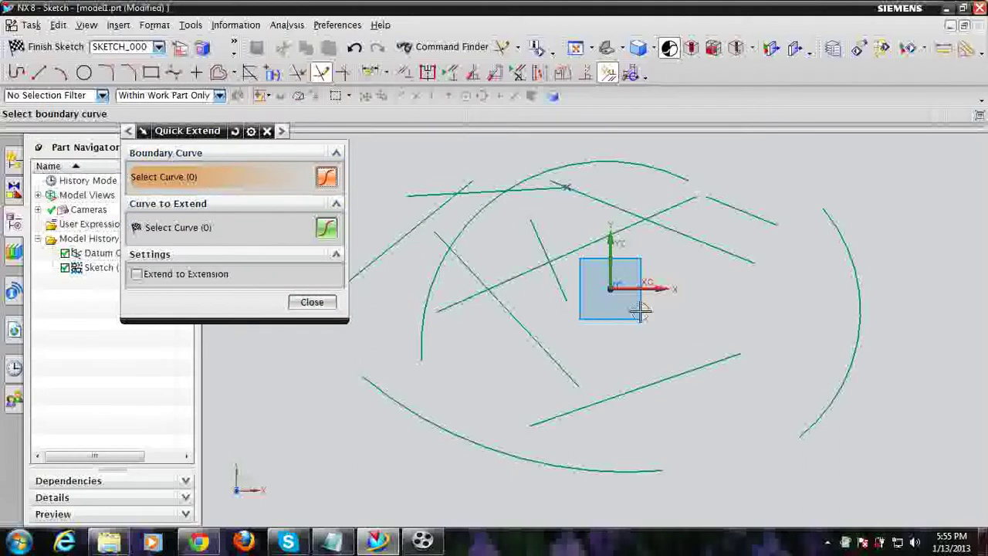
click(856, 264)
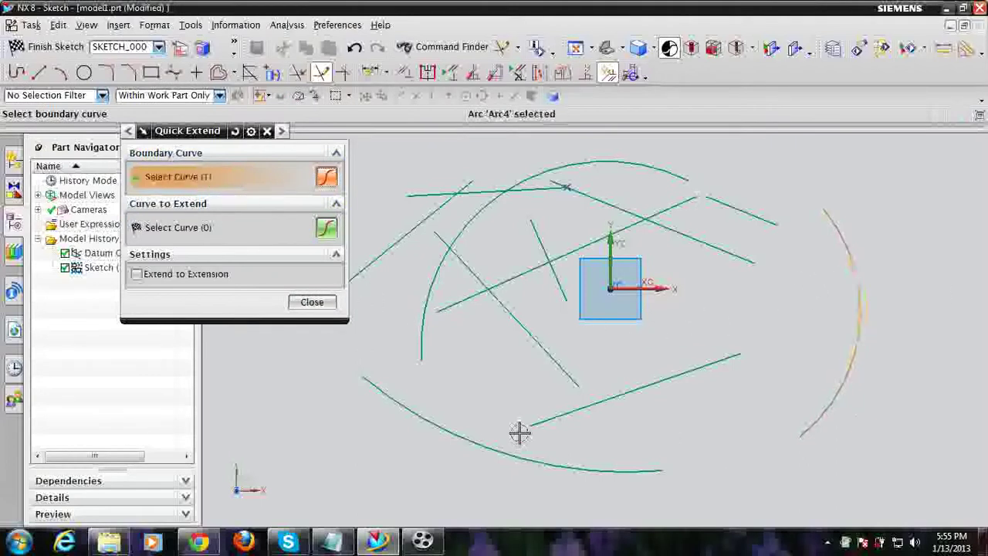
click(472, 442)
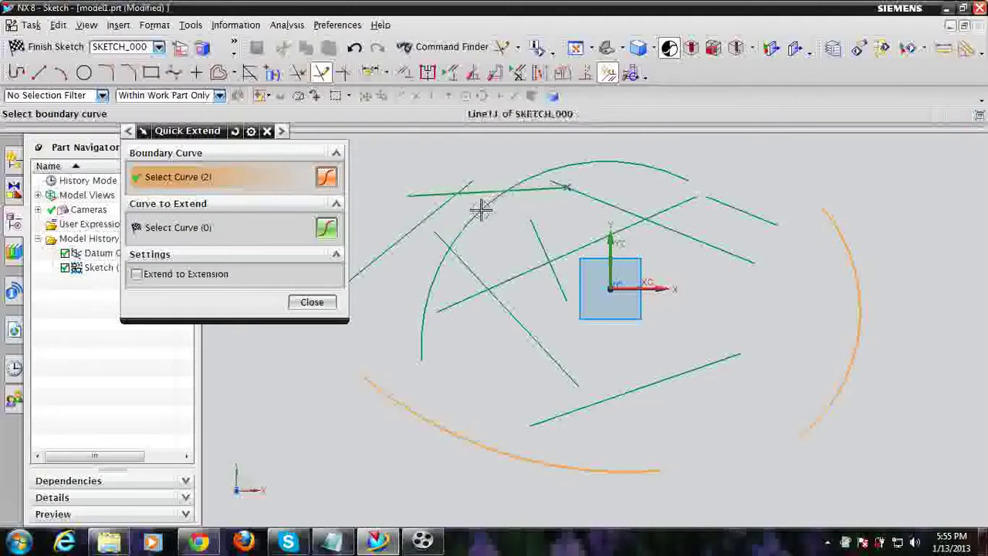
click(441, 206)
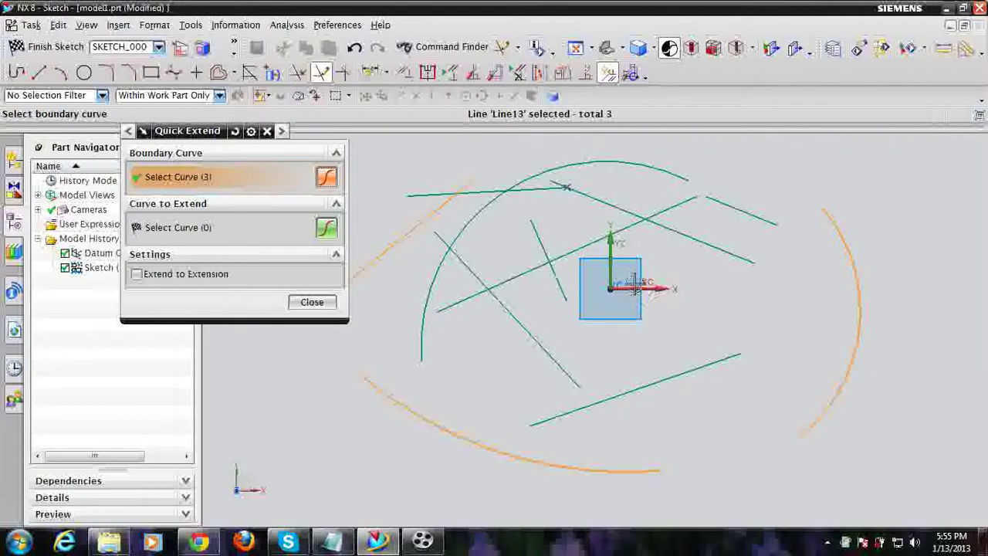
click(577, 381)
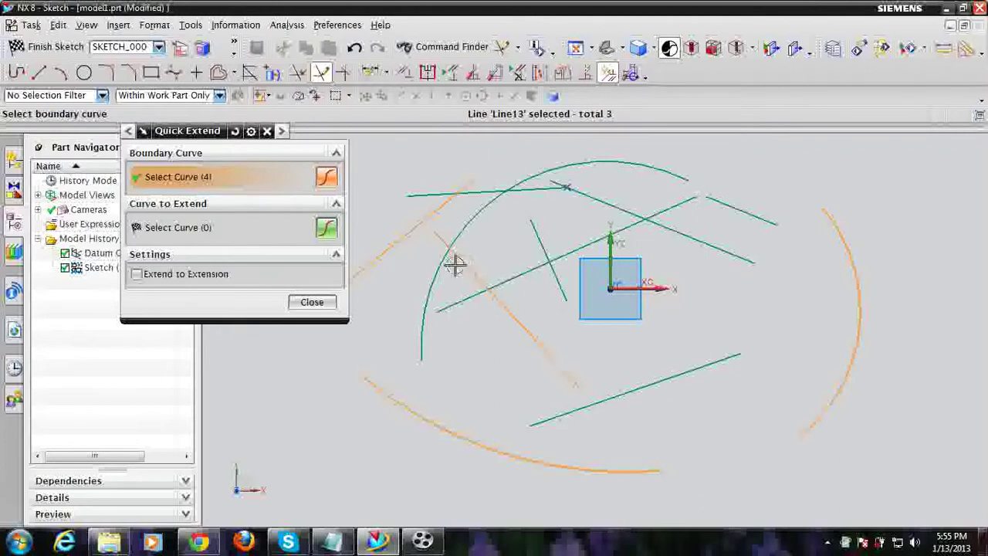
- Extend both ends of the lower slanted line to the boundary arcs, and extend the upper-left arc into a full circle
click(218, 230)
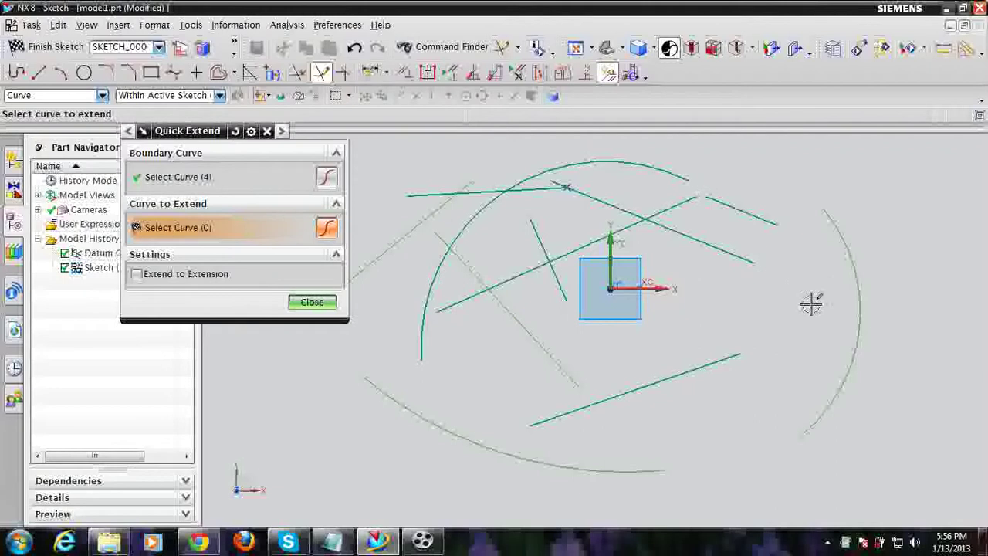
click(733, 356)
click(544, 420)
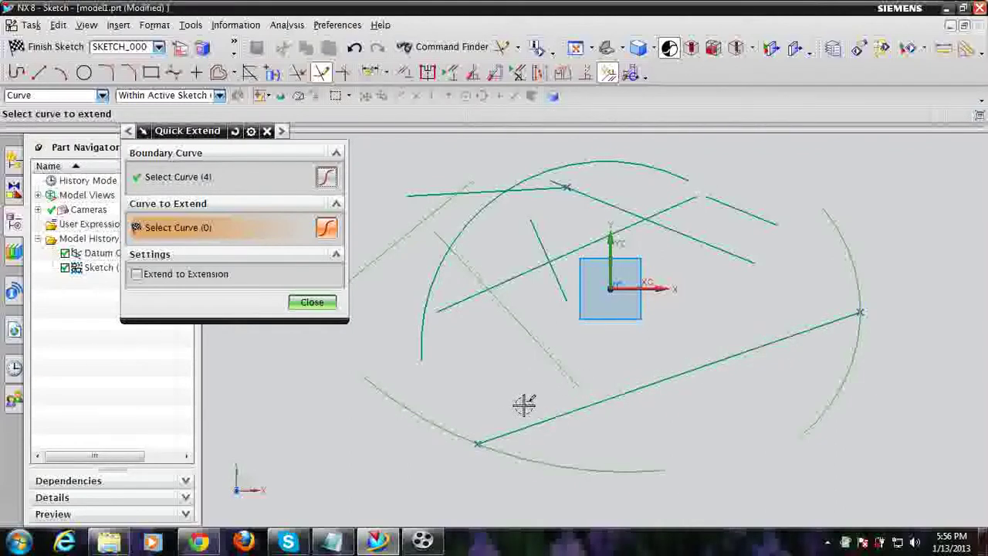
click(421, 331)
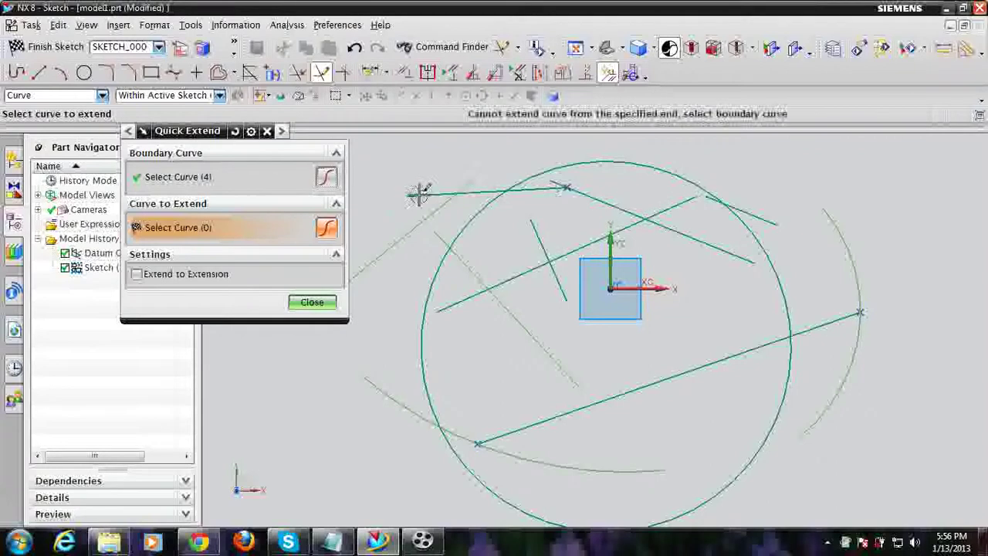
- Enable Extend to Extension and extend the nearly horizontal upper line to the virtual extension of the right arc
click(136, 274)
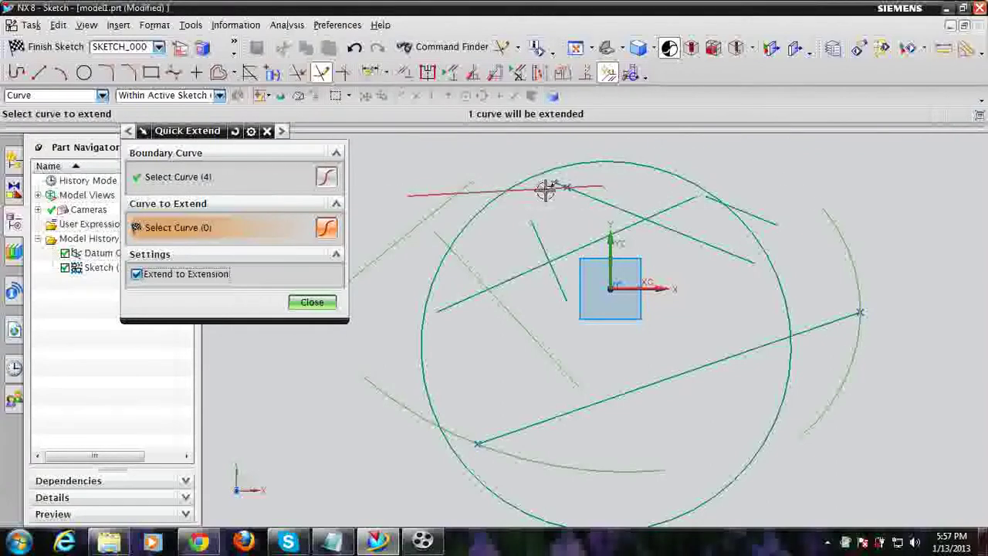
click(593, 184)
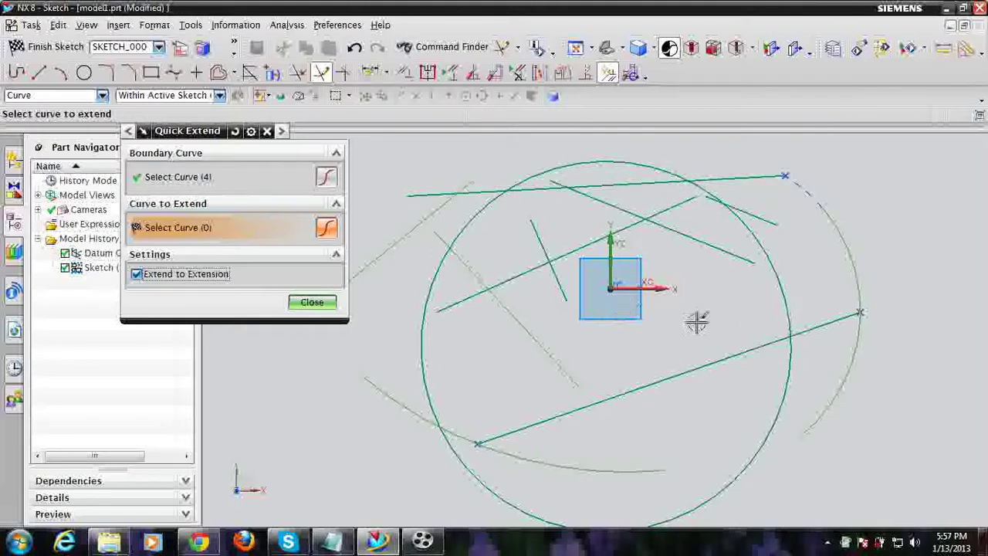
scroll(784, 313, down, 2)
scroll(558, 337, up, 3)
scroll(677, 348, down, 3)
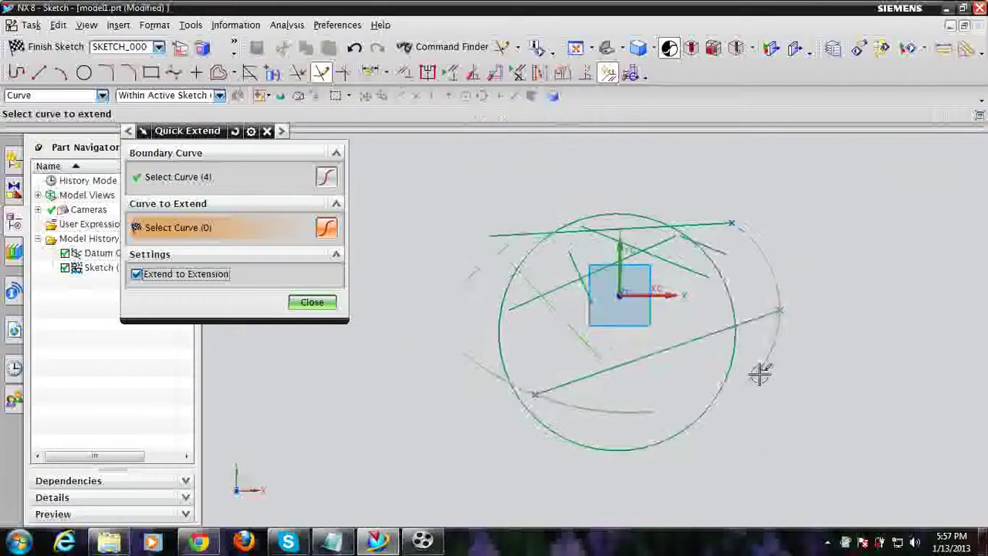
scroll(684, 369, up, 2)
scroll(684, 372, down, 1)
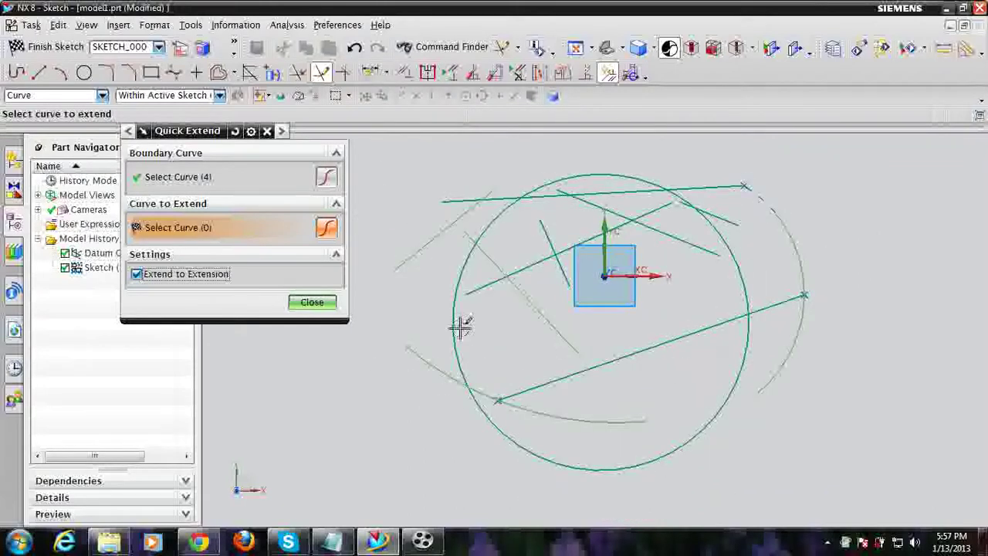
- Finish Quick Extend and undo all the curve extensions
click(311, 303)
key(ctrl+z)
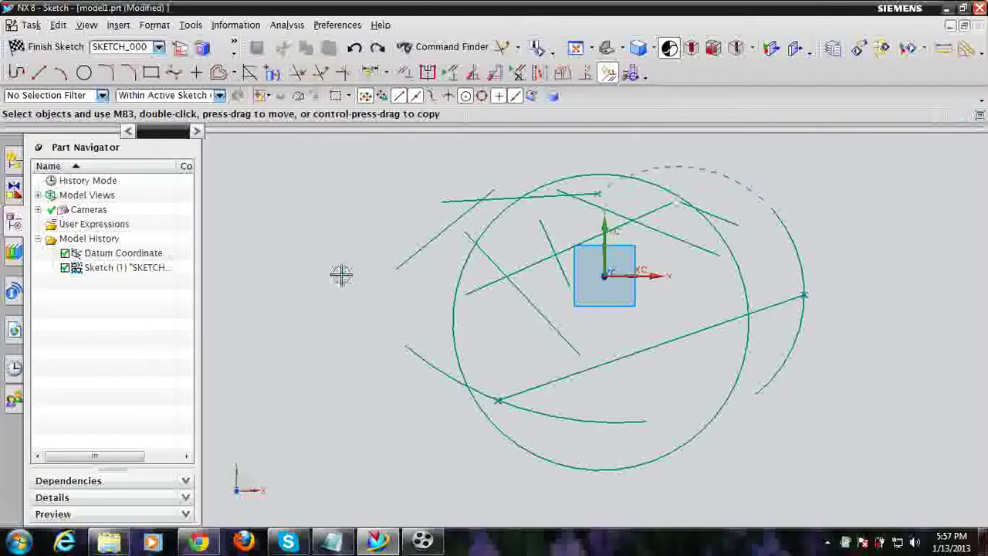
key(ctrl+z)
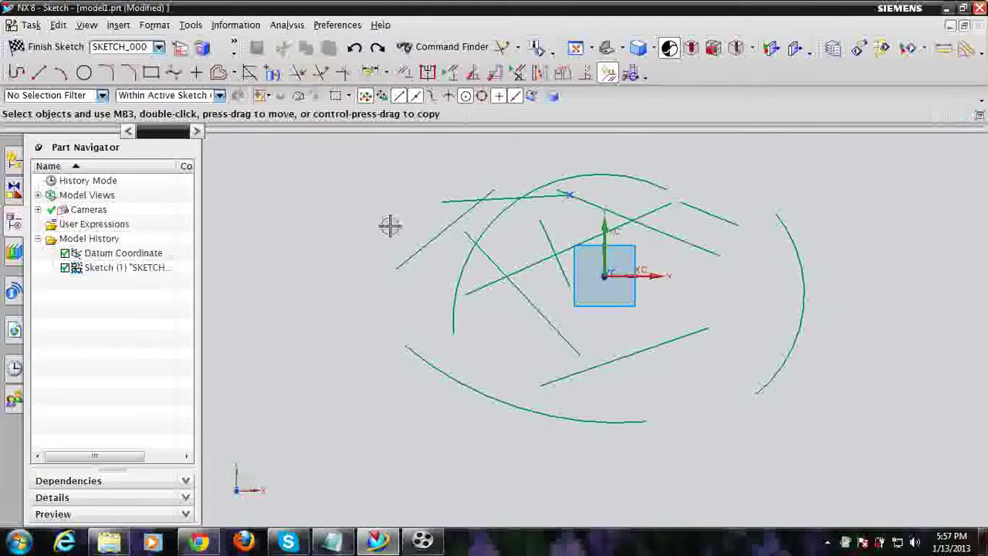
- Restart Quick Extend without boundary curves and extend the long diagonal line's lower end to the slanted line below it
click(320, 72)
scroll(772, 320, down, 3)
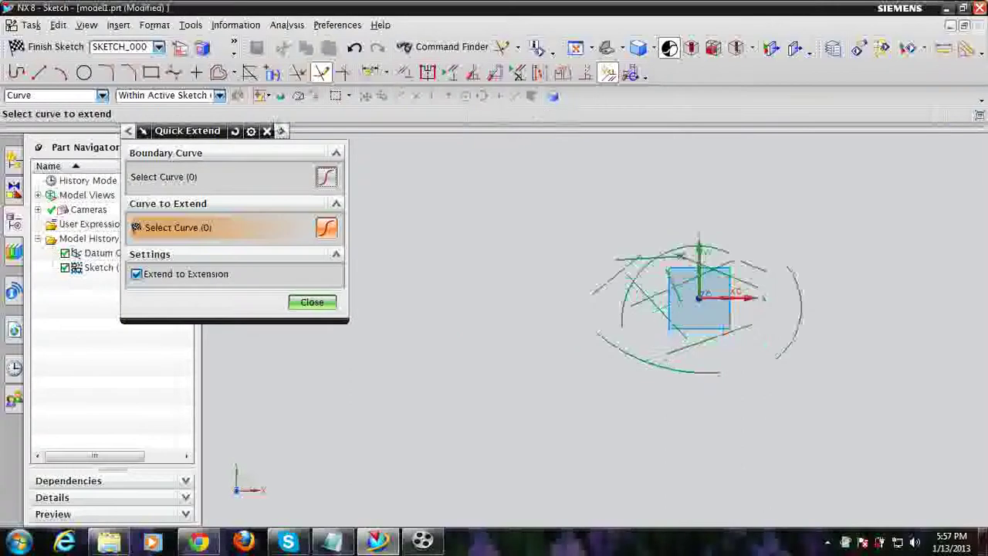
scroll(909, 371, up, 4)
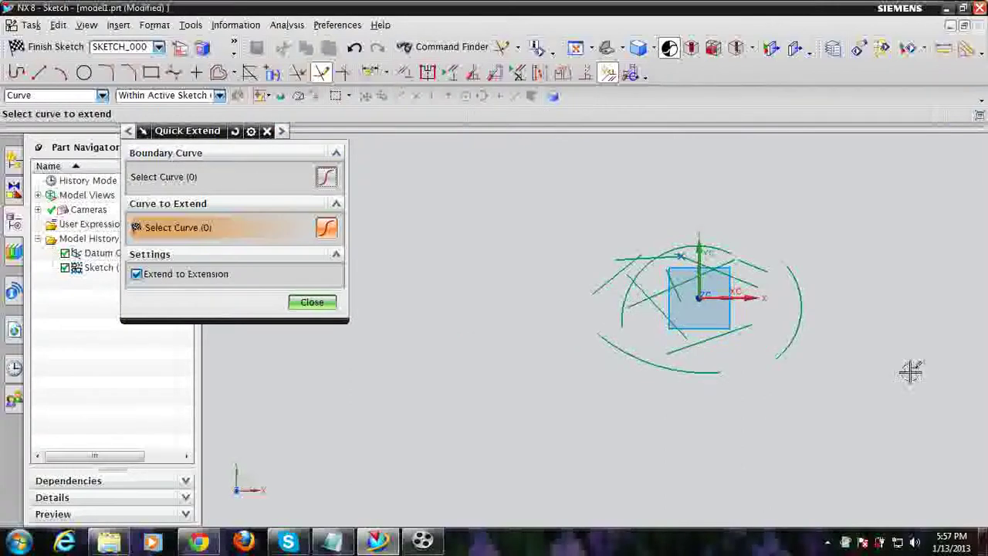
scroll(740, 345, down, 2)
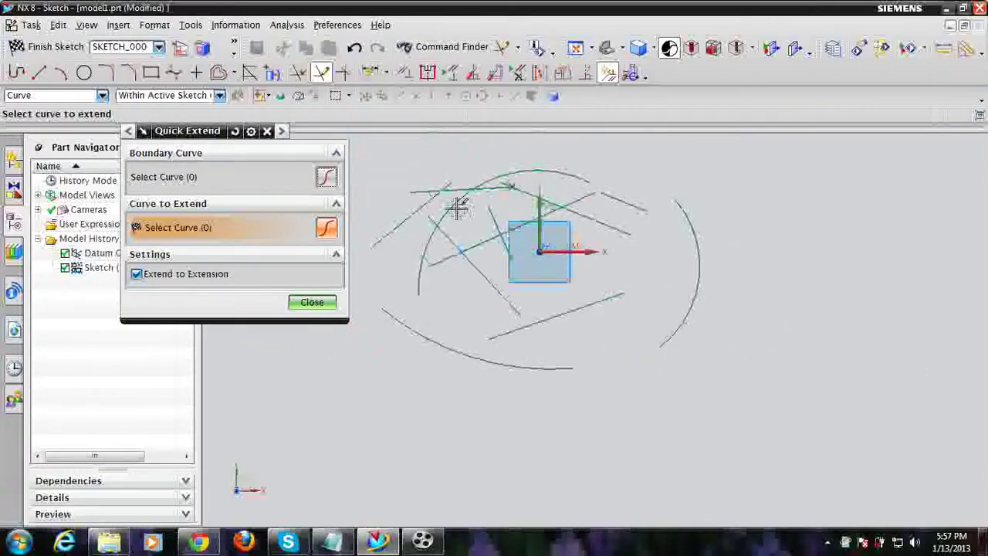
scroll(412, 249, up, 2)
scroll(673, 334, down, 2)
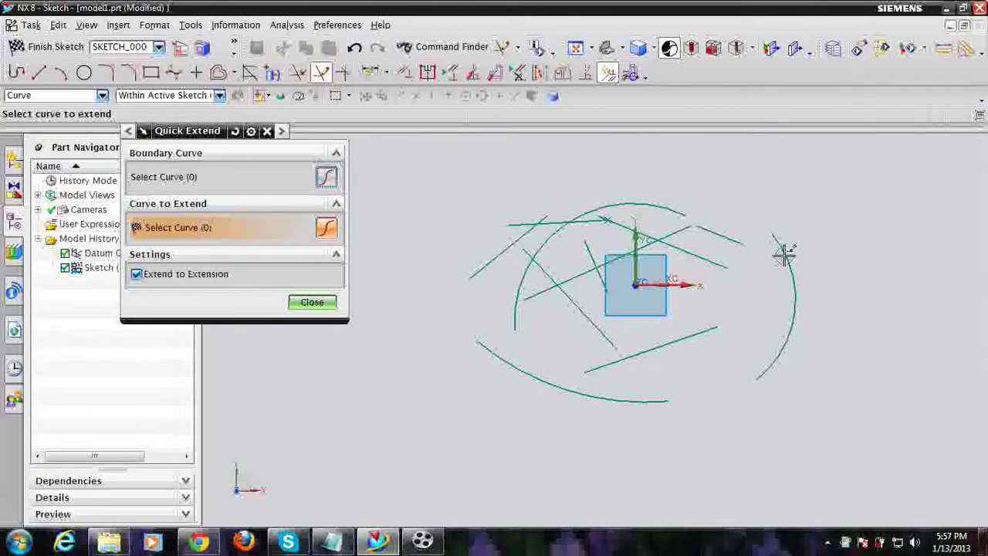
scroll(666, 304, up, 4)
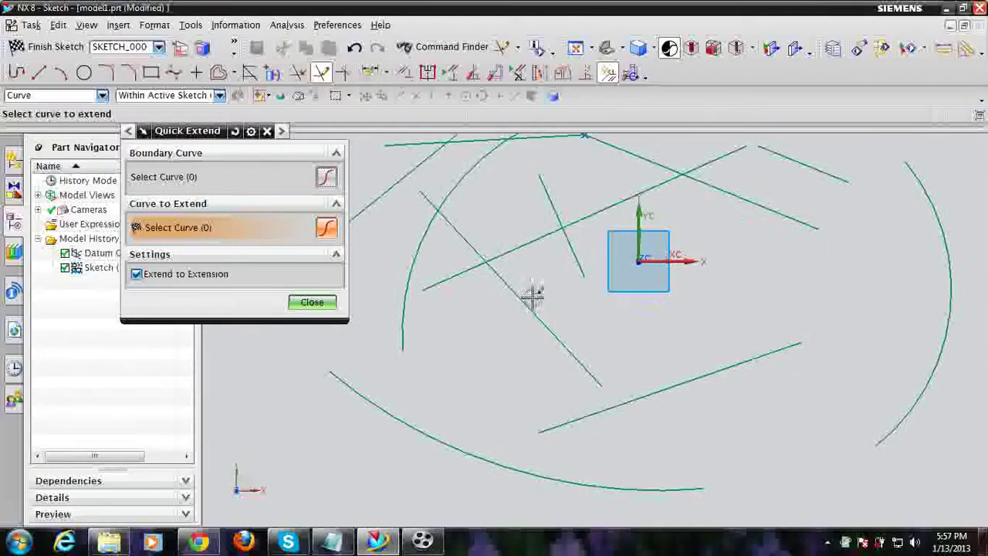
scroll(729, 371, down, 3)
scroll(765, 419, up, 4)
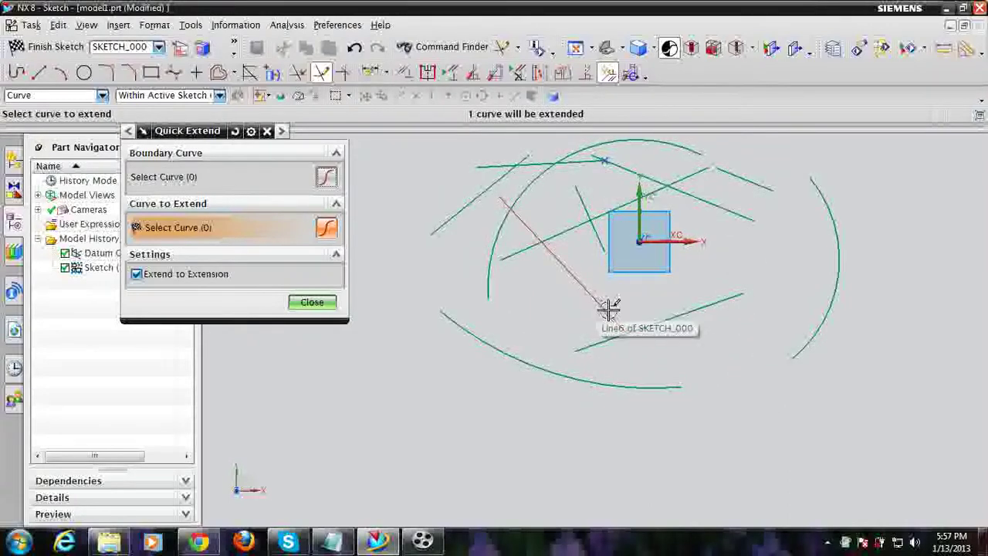
scroll(633, 340, up, 2)
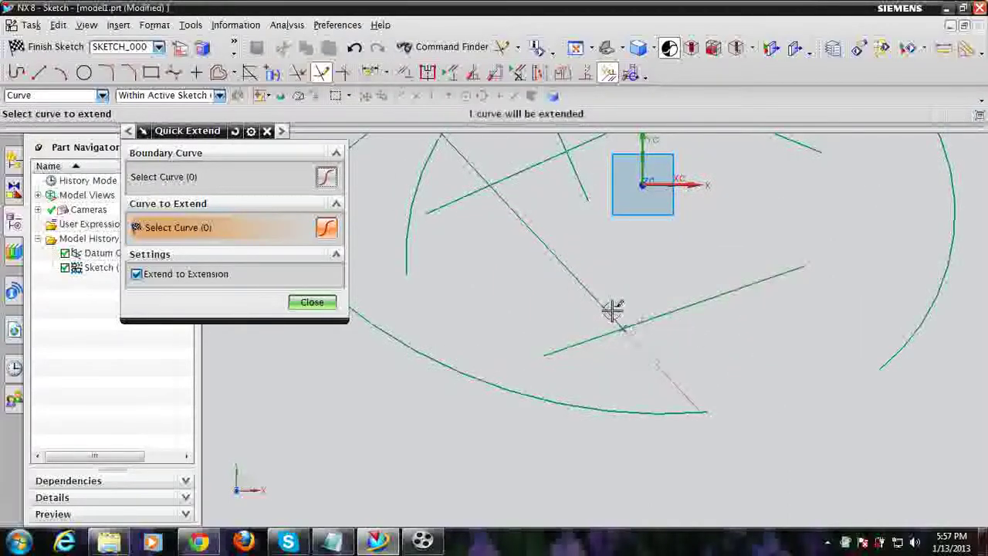
- Extend the diagonal line's ends to the lower arc and upper-left line, the middle line to the left arc, and two lines to the right arc
scroll(638, 335, down, 2)
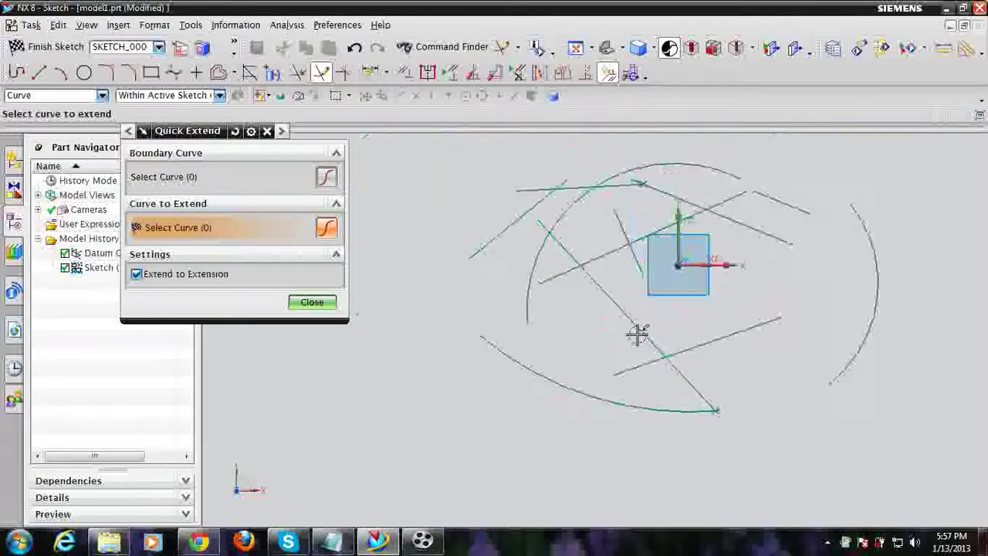
click(545, 225)
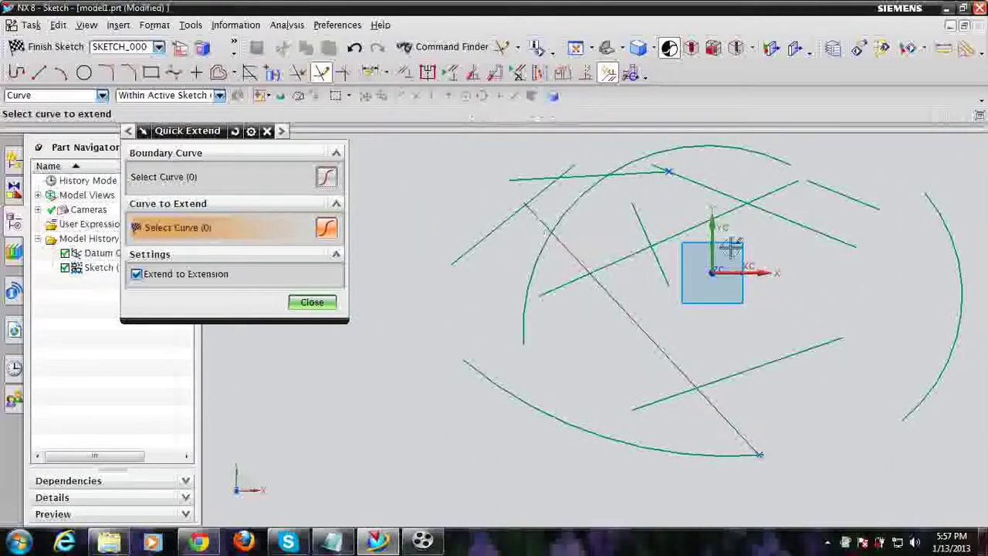
click(553, 290)
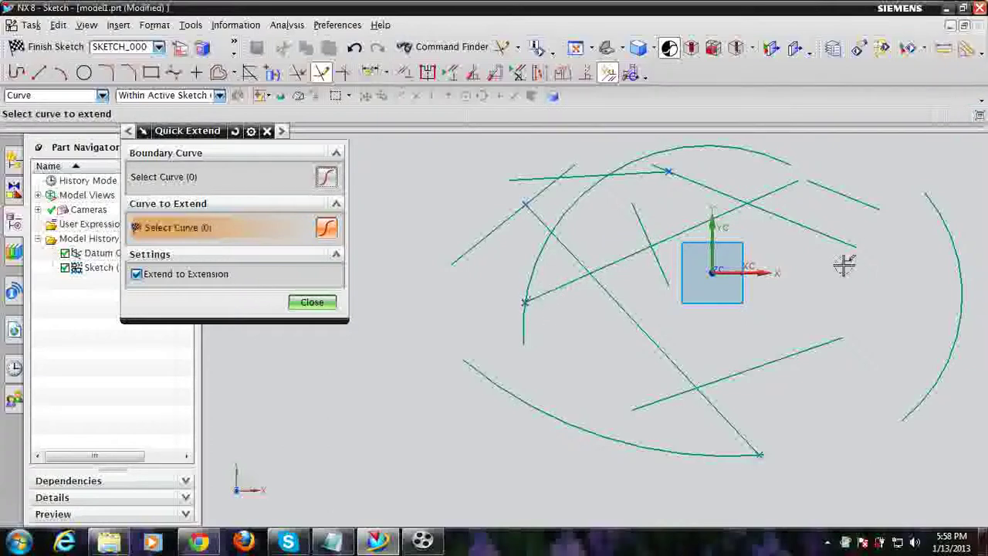
click(851, 242)
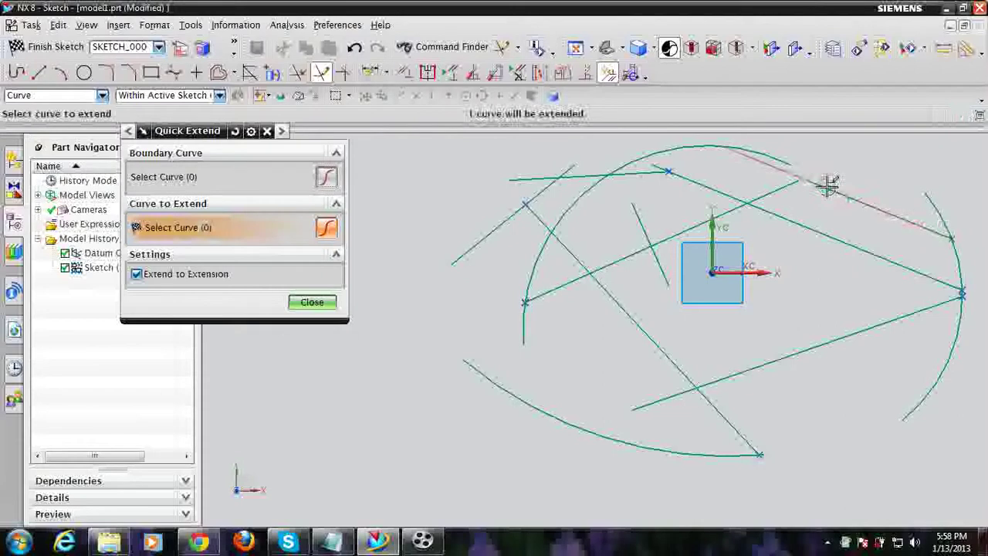
- Extend the upper-right line to both arcs, the right arc's lower end to the lower arc, and the nearly horizontal line to the upper-right line
scroll(755, 242, down, 5)
scroll(618, 313, up, 3)
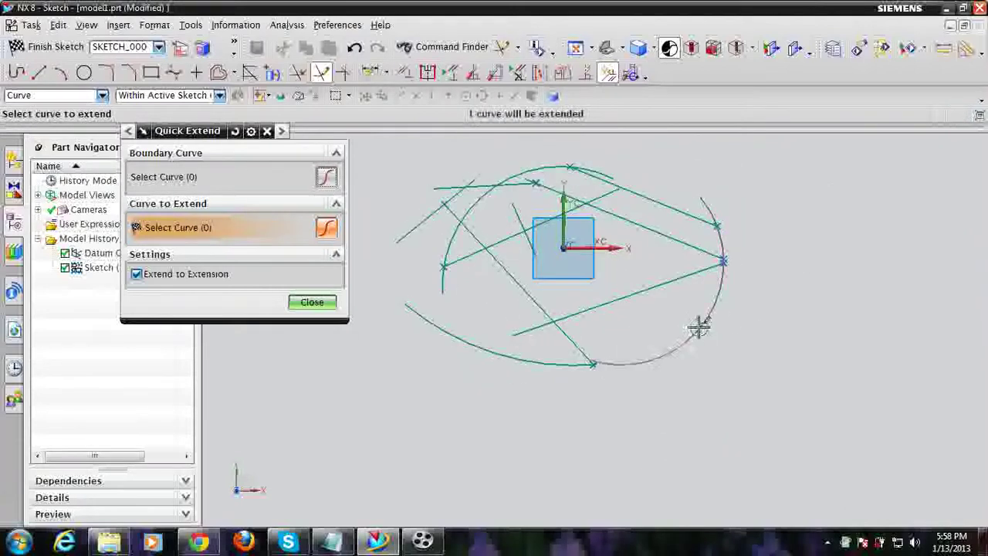
scroll(543, 221, up, 3)
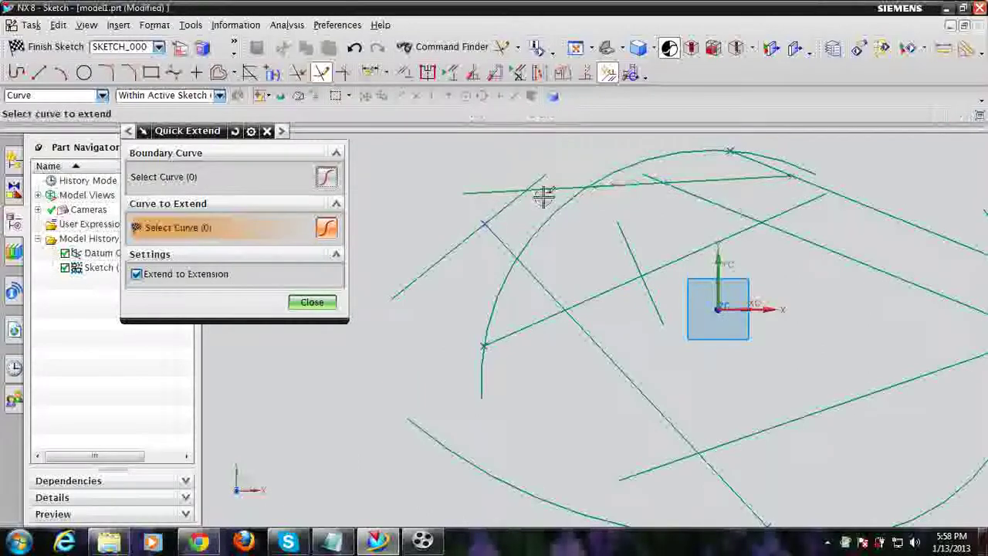
- Extend the middle slanted line's right end and the right arc's upper end to the upper-right line, and the lower arc around to the right arc
scroll(545, 194, down, 2)
click(716, 206)
click(834, 212)
scroll(697, 165, up, 3)
scroll(654, 191, down, 2)
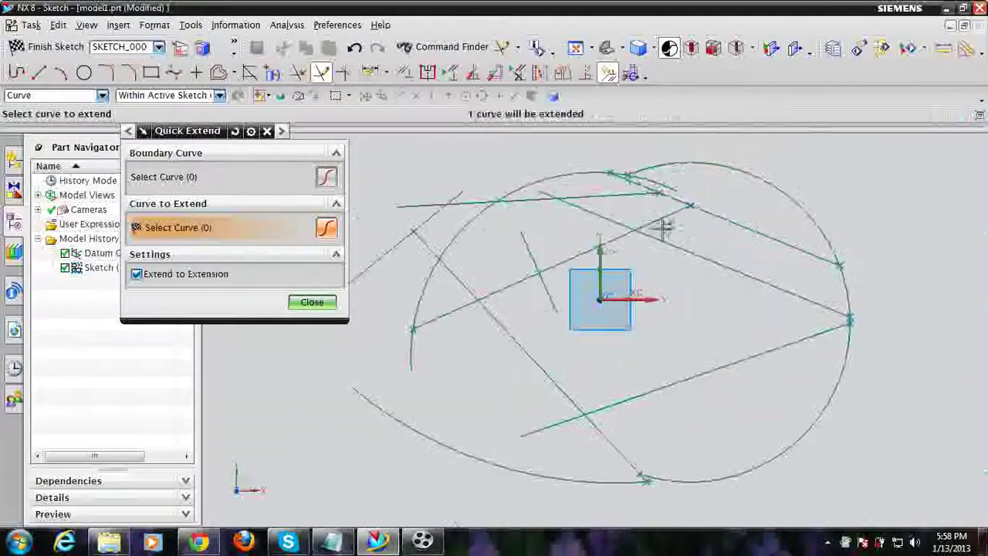
scroll(477, 371, down, 4)
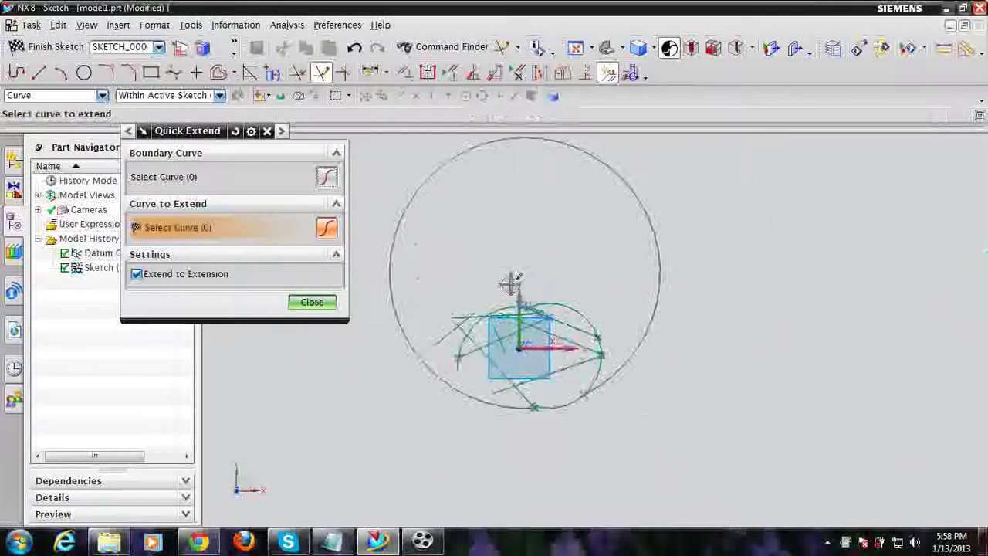
scroll(556, 390, up, 2)
scroll(649, 340, down, 1)
scroll(629, 243, down, 2)
scroll(595, 221, up, 2)
scroll(514, 320, down, 2)
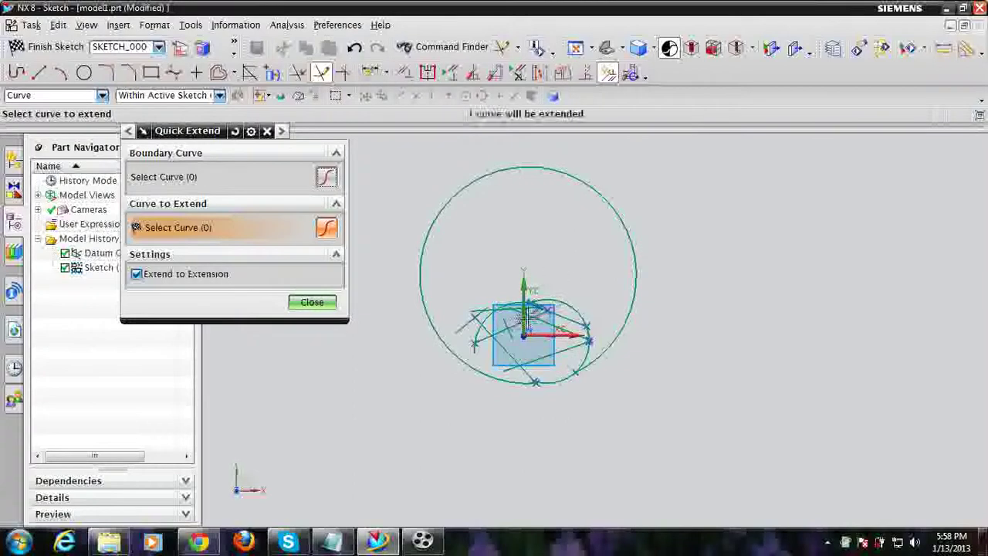
scroll(513, 320, up, 3)
scroll(539, 346, up, 2)
scroll(538, 344, down, 2)
click(424, 541)
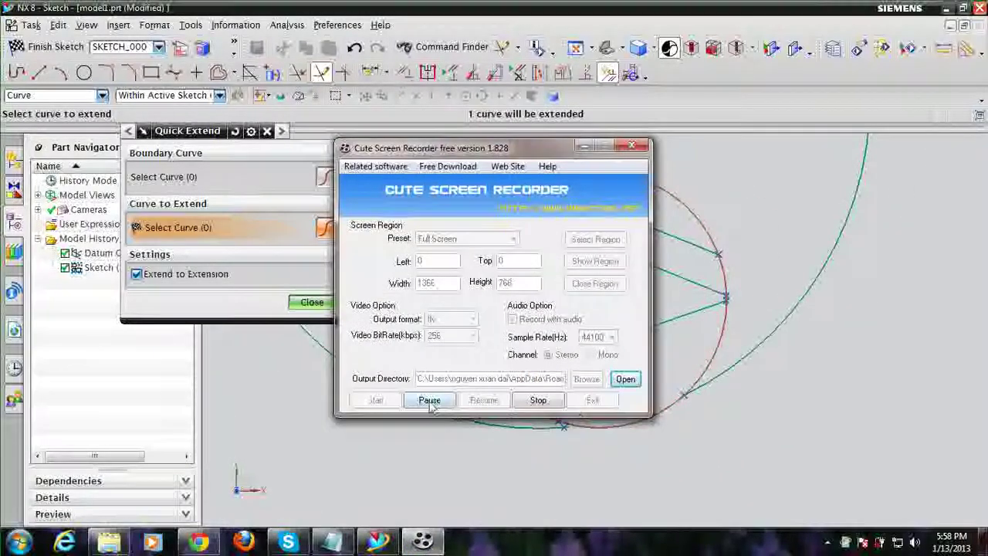